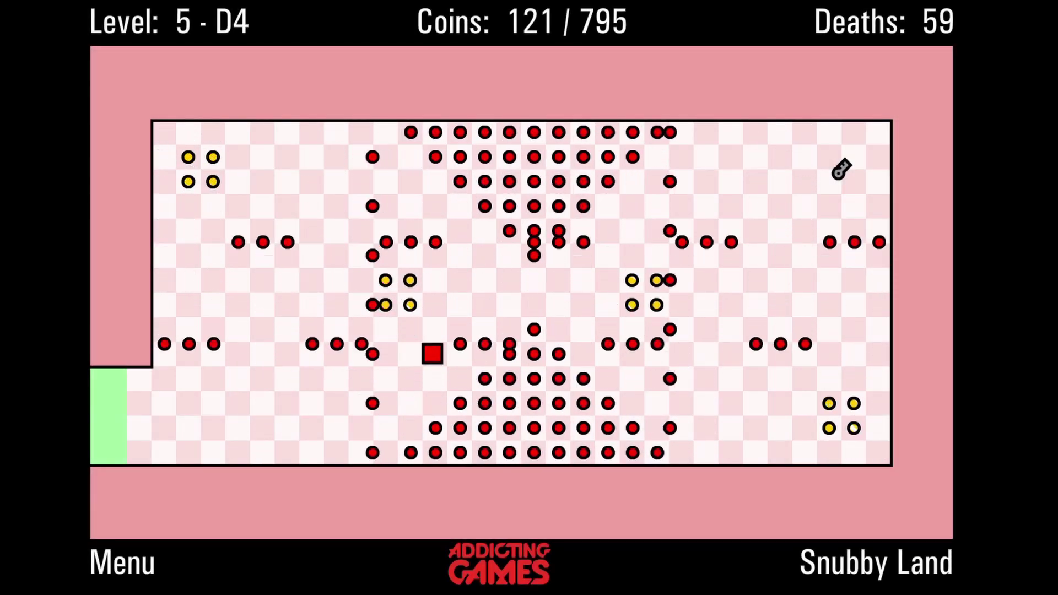
pyautogui.press('Down')
pyautogui.press('Right')
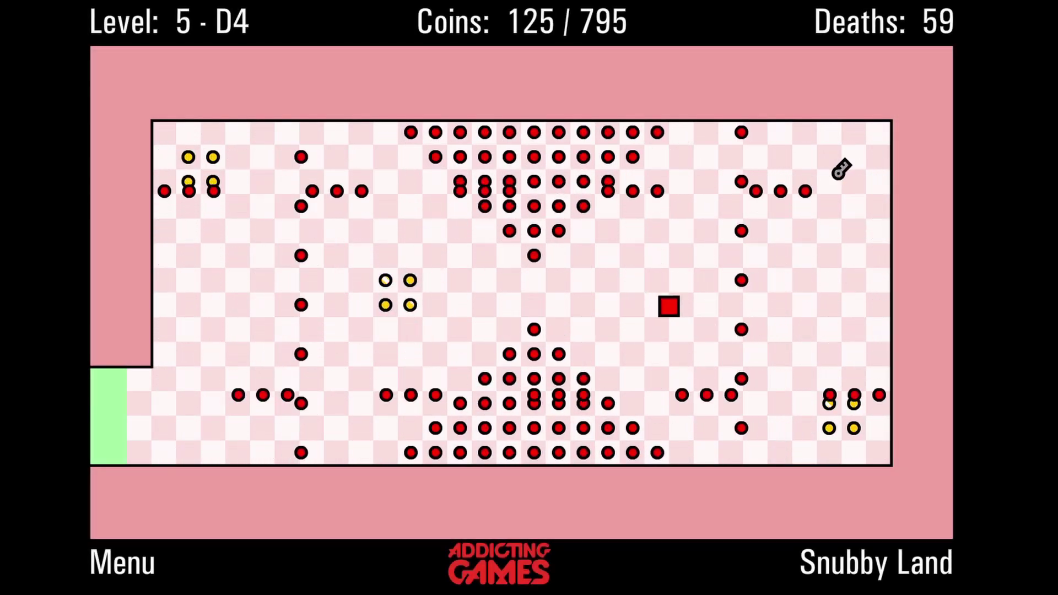
pyautogui.press('Down')
pyautogui.press('Right')
pyautogui.press('Down')
pyautogui.press('Up')
pyautogui.press('Left')
pyautogui.press('Right')
pyautogui.press('Up')
pyautogui.press('Right')
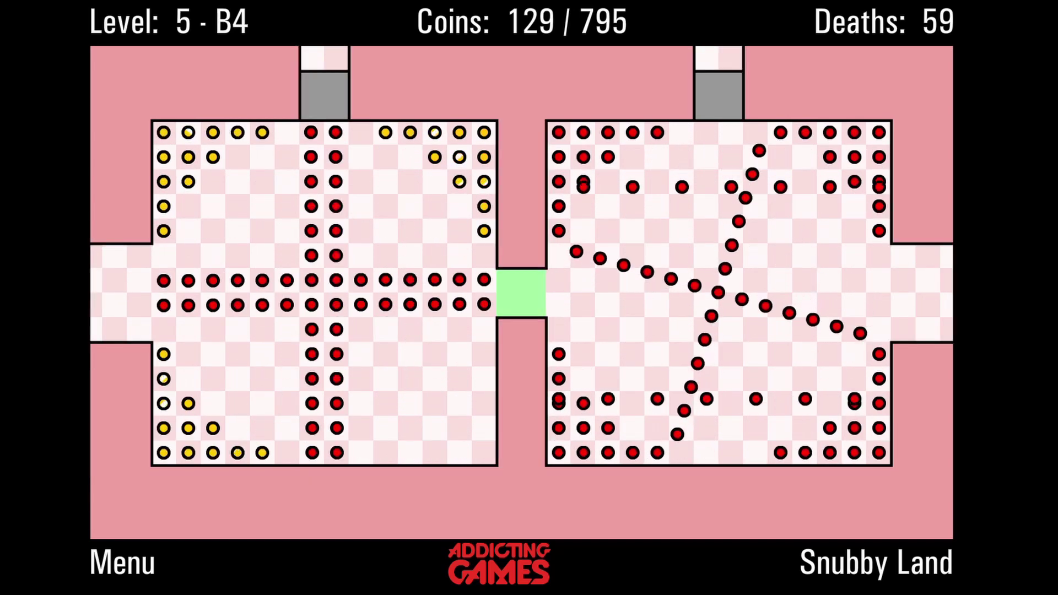
pyautogui.press('Left')
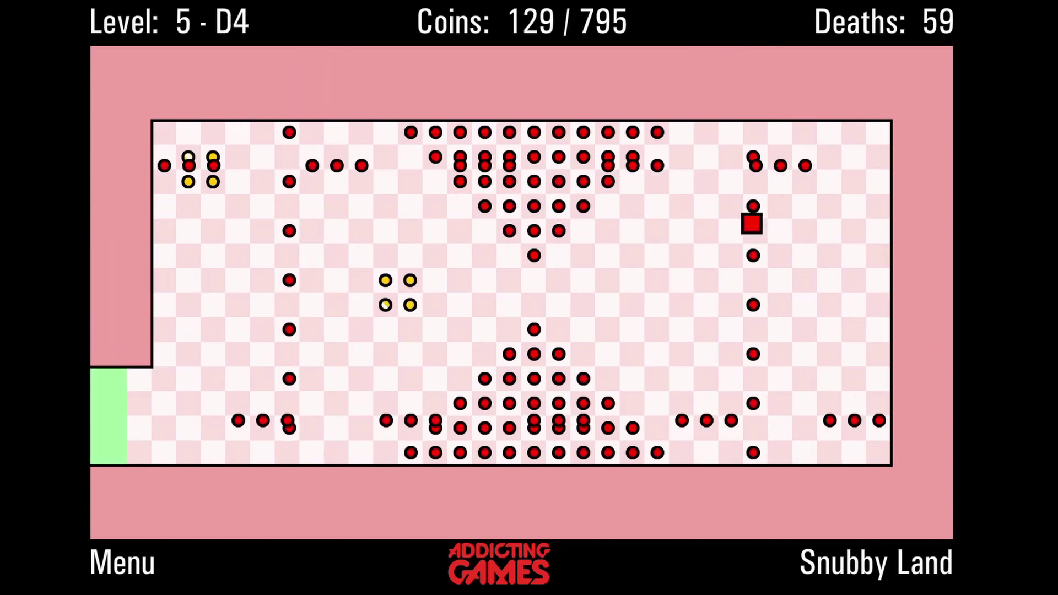
pyautogui.press('Down')
pyautogui.press('Up')
pyautogui.press('Down')
pyautogui.press('Up')
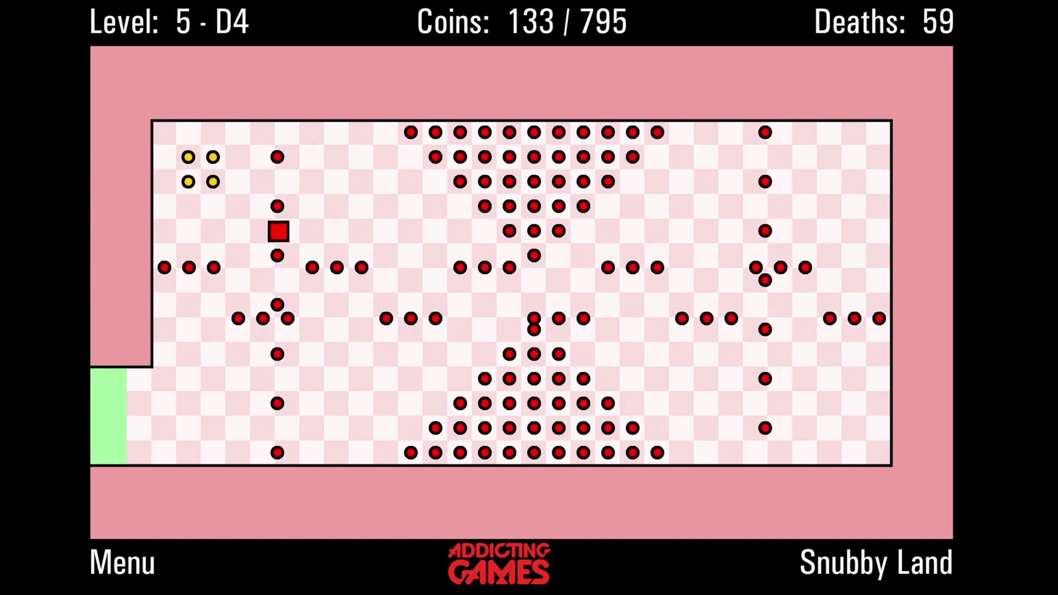
pyautogui.press('Down')
pyautogui.press('Down')
pyautogui.press('Right')
pyautogui.press('Left')
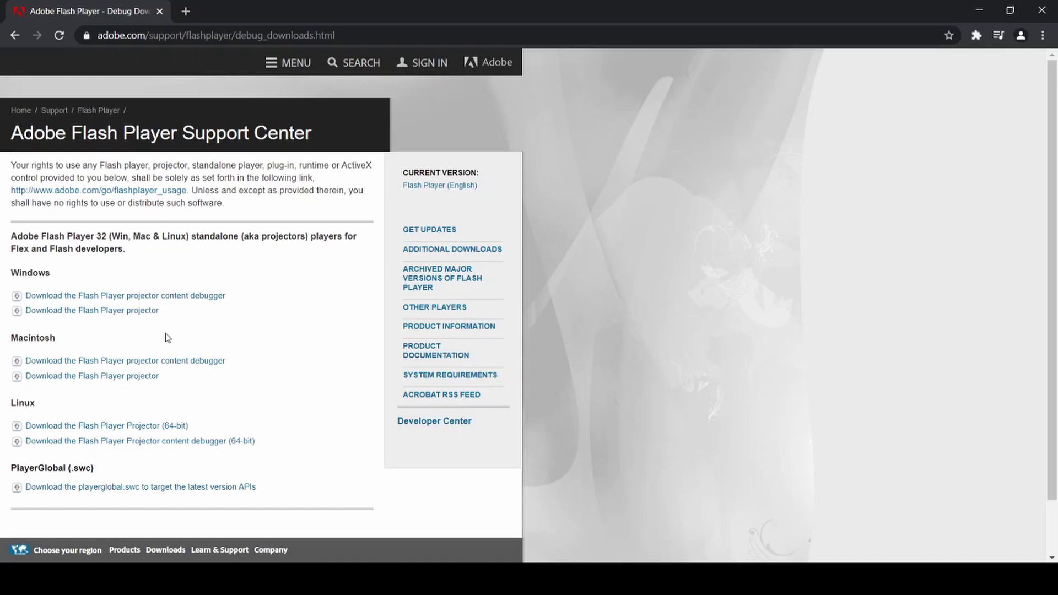
# Step: Download the standalone Flash Player projector for Windows and launch the downloaded flashplayer_32_sa.exe
pyautogui.click(132, 311)
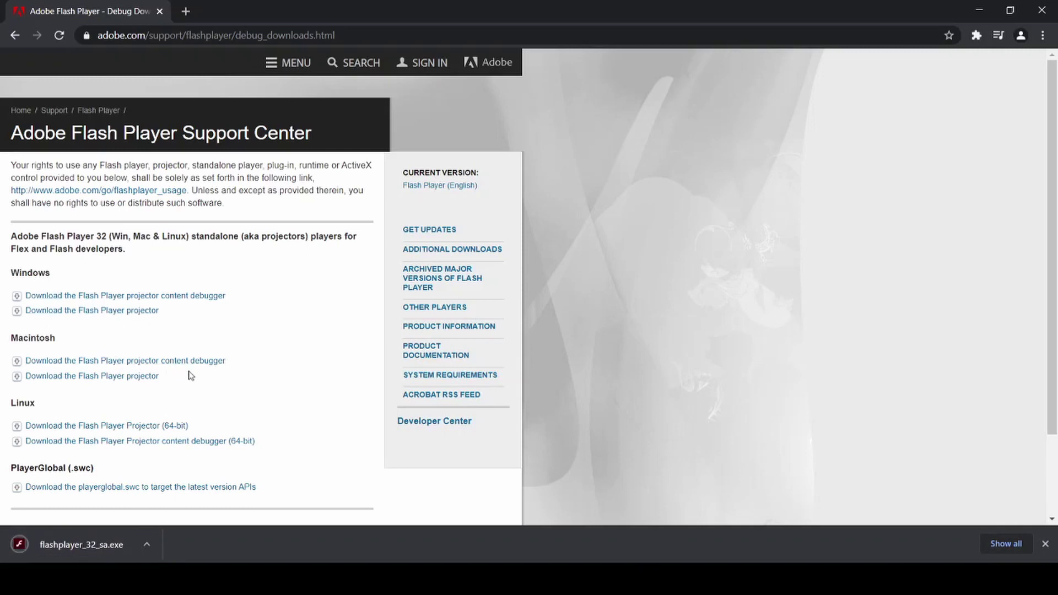
pyautogui.click(108, 544)
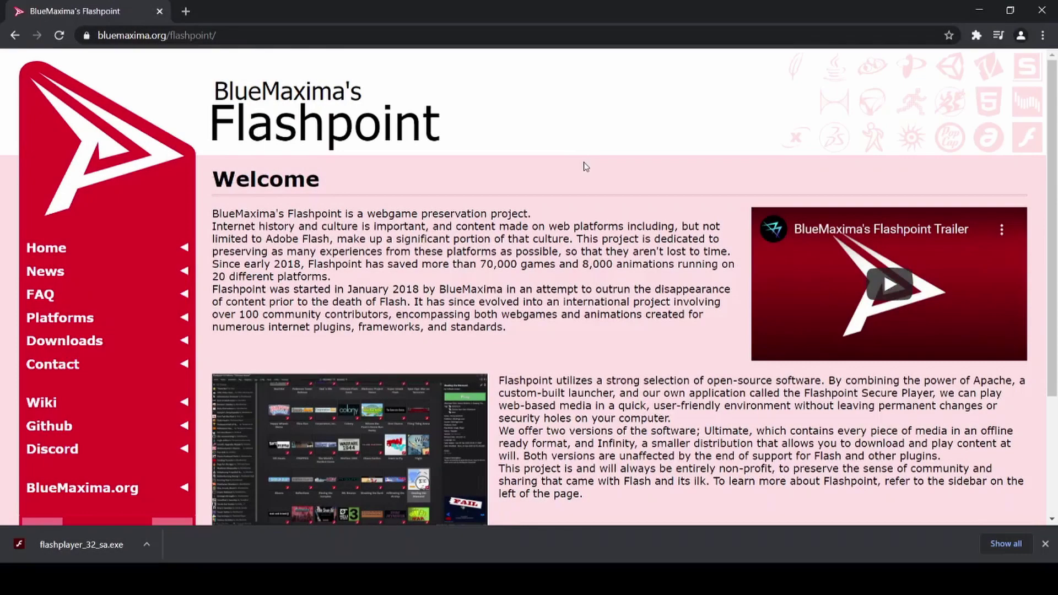
# Step: Look over the BlueMaxima's Flashpoint welcome page and open its Flashpoint download page
pyautogui.scroll(-3, 586, 167)
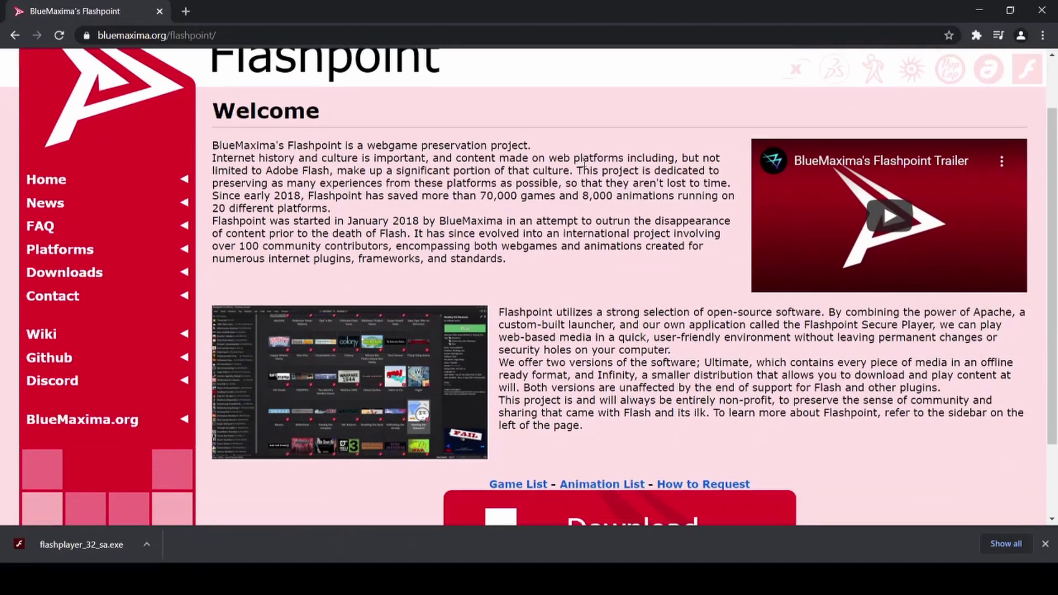
pyautogui.scroll(3, 586, 166)
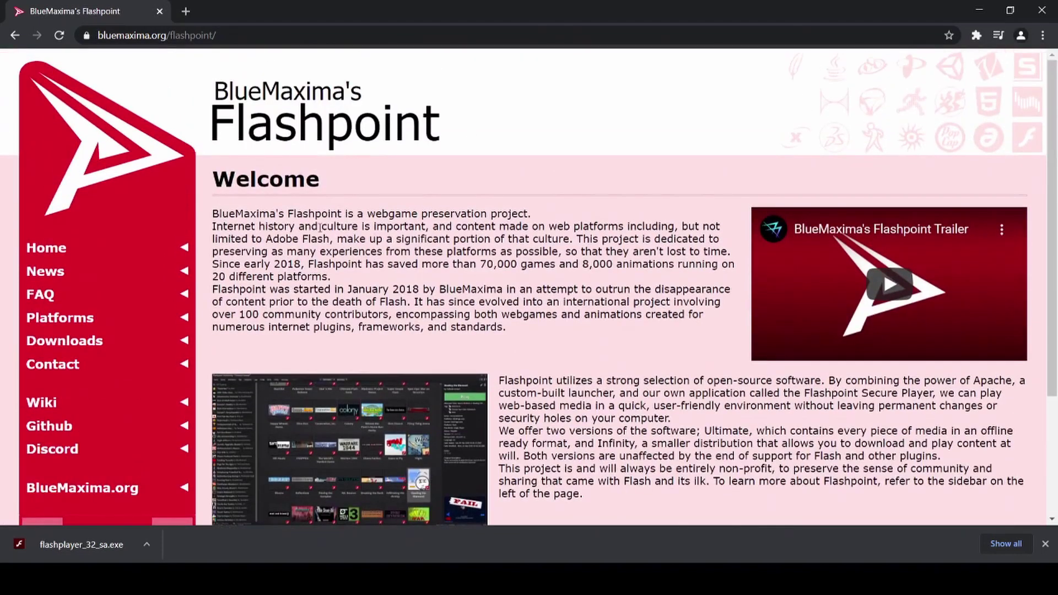
pyautogui.scroll(-3, 601, 234)
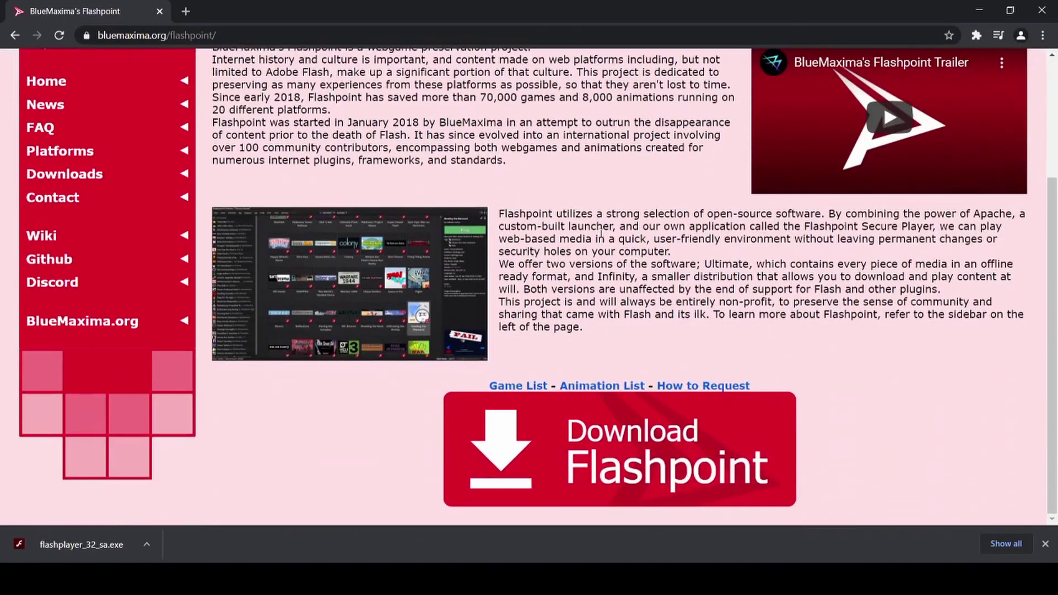
pyautogui.click(576, 463)
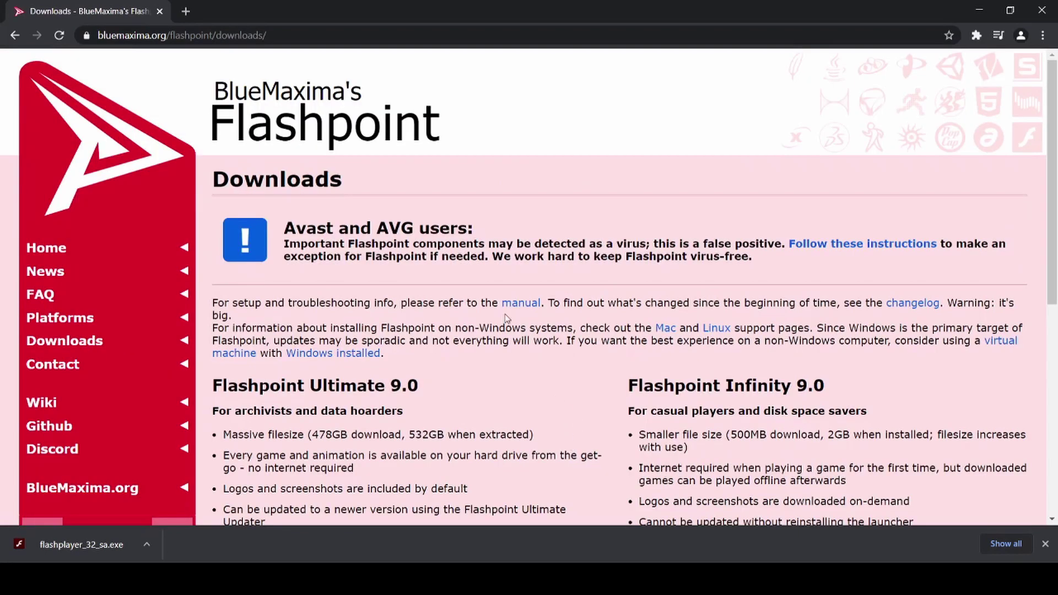
# Step: Compare the Flashpoint Ultimate 9.0 and Flashpoint Infinity 9.0 editions, including their download and installed sizes
pyautogui.scroll(-4, 508, 318)
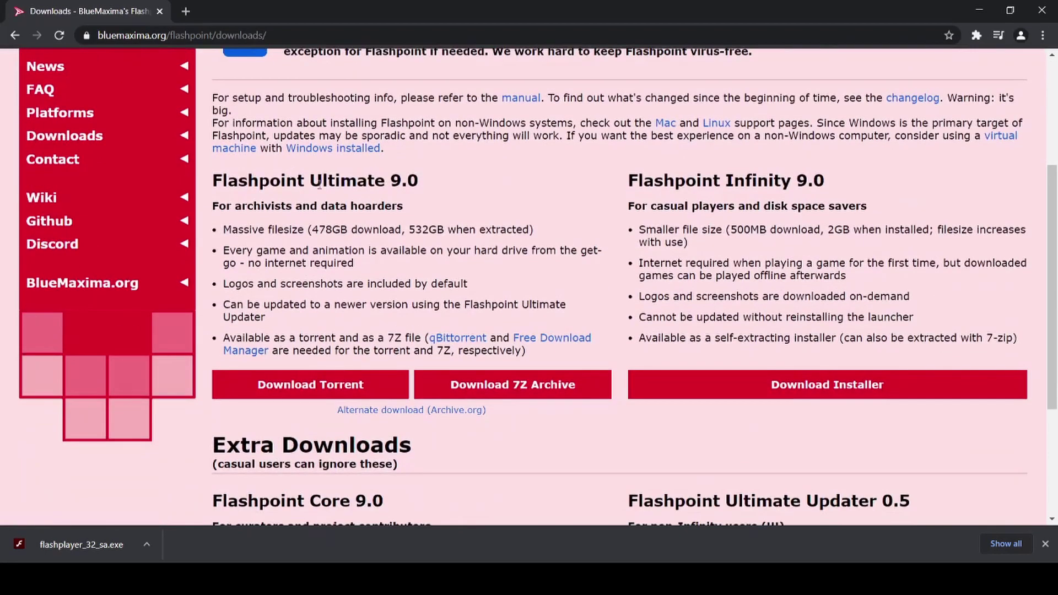
pyautogui.moveTo(312, 183); pyautogui.dragTo(461, 186)
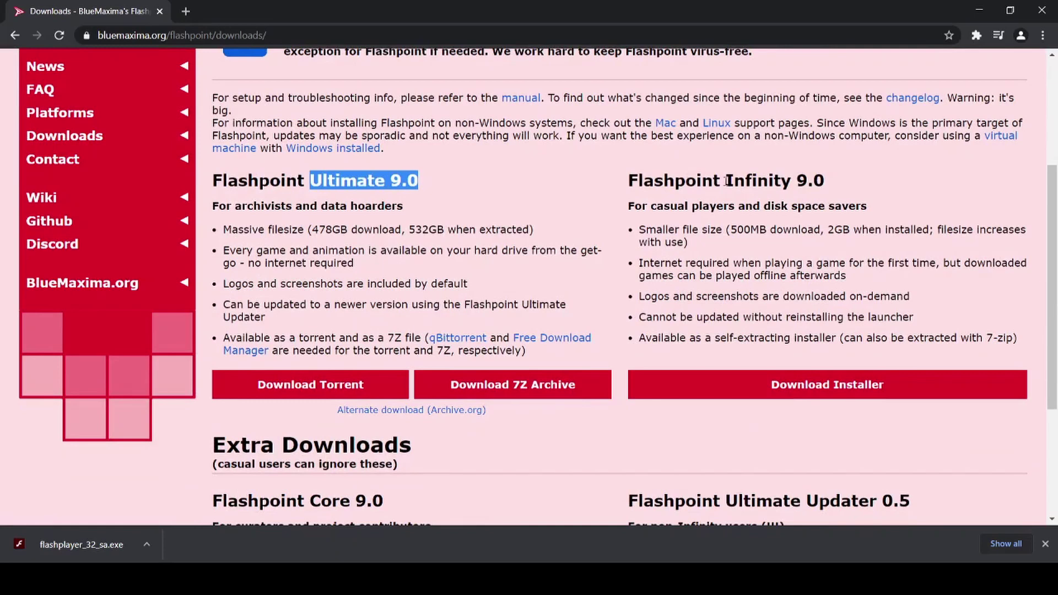
pyautogui.moveTo(729, 181); pyautogui.dragTo(846, 190)
pyautogui.click(706, 180)
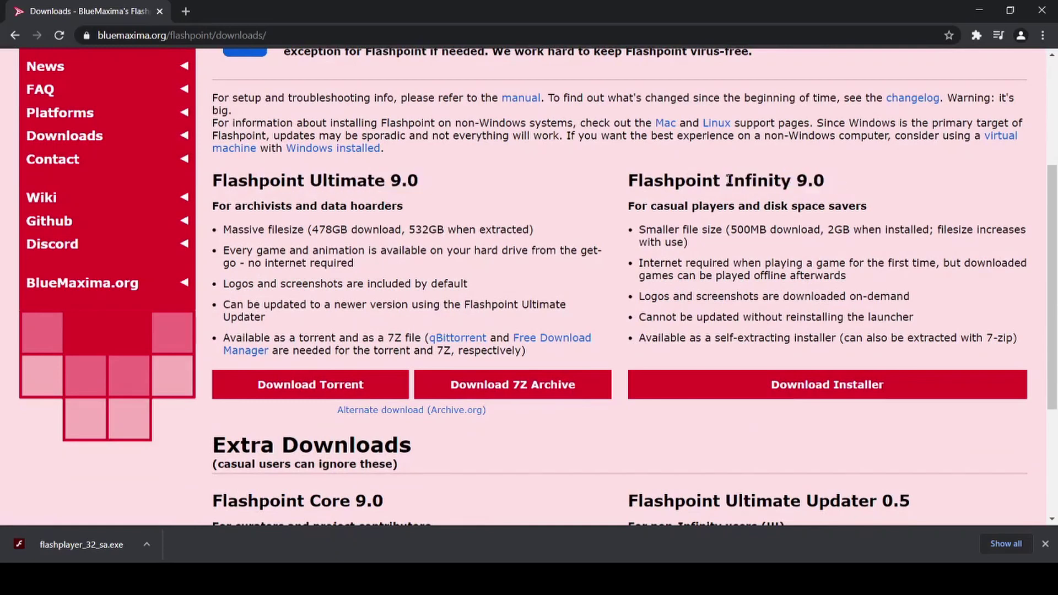
pyautogui.moveTo(729, 180); pyautogui.dragTo(745, 180)
pyautogui.click(843, 182)
pyautogui.moveTo(300, 181); pyautogui.dragTo(482, 185)
pyautogui.click(480, 185)
pyautogui.moveTo(312, 228); pyautogui.dragTo(546, 234)
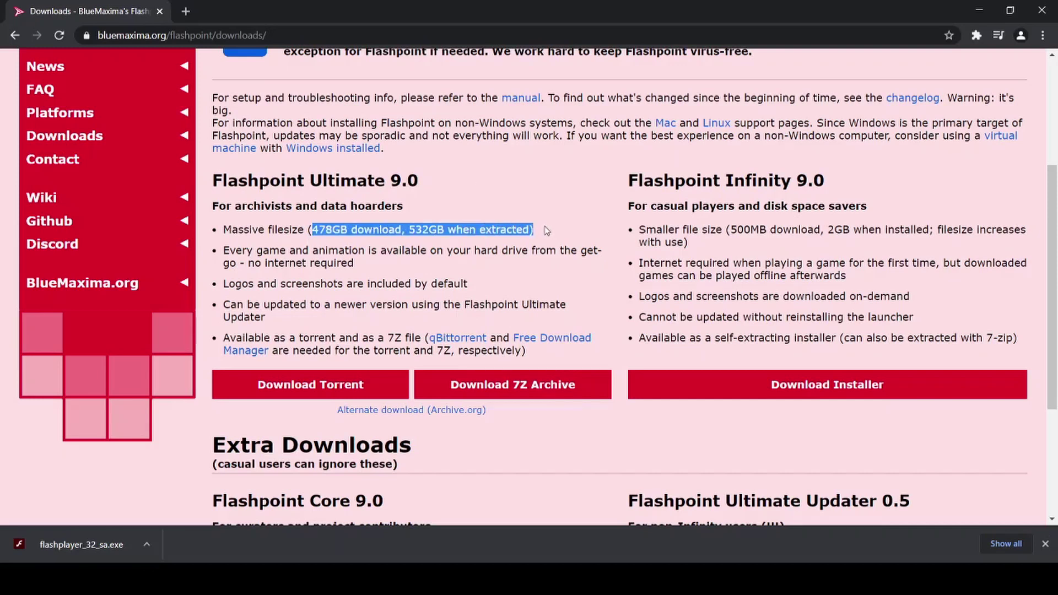
pyautogui.click(546, 230)
pyautogui.moveTo(631, 181); pyautogui.dragTo(848, 184)
pyautogui.click(849, 184)
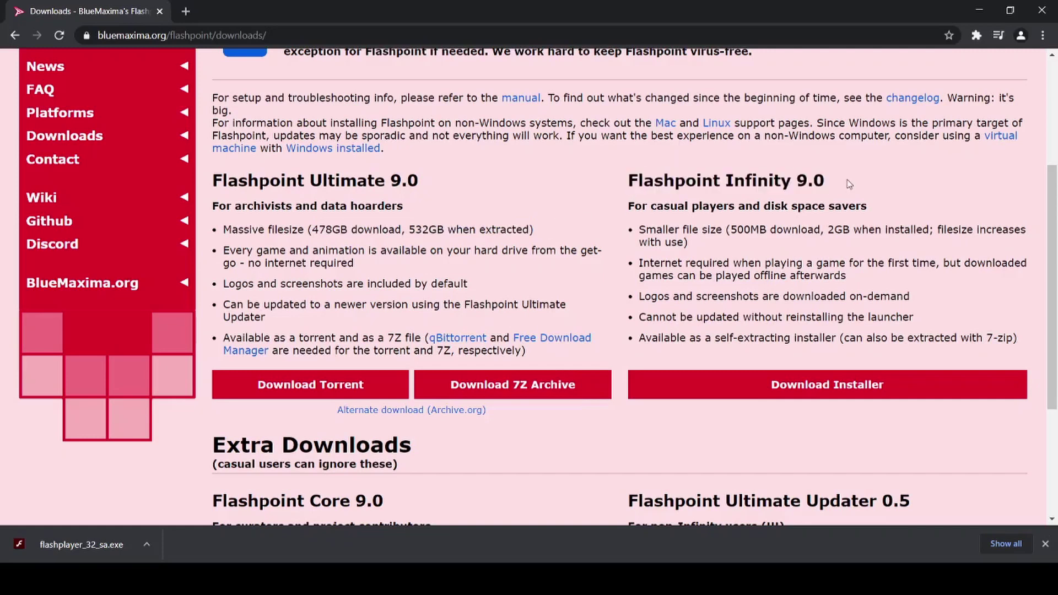
pyautogui.moveTo(823, 230); pyautogui.dragTo(931, 229)
pyautogui.click(931, 230)
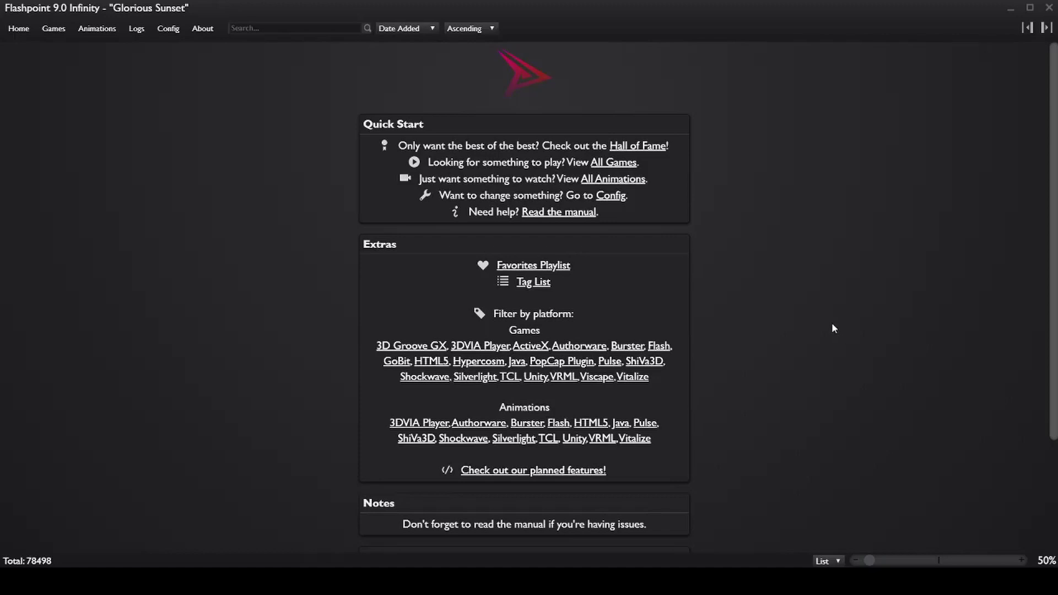
# Step: In the Flashpoint 9.0 Infinity launcher, search the library for "The World's hardest Game"
pyautogui.click(256, 27)
pyautogui.write("The World's hardest Game")
pyautogui.press('Return')
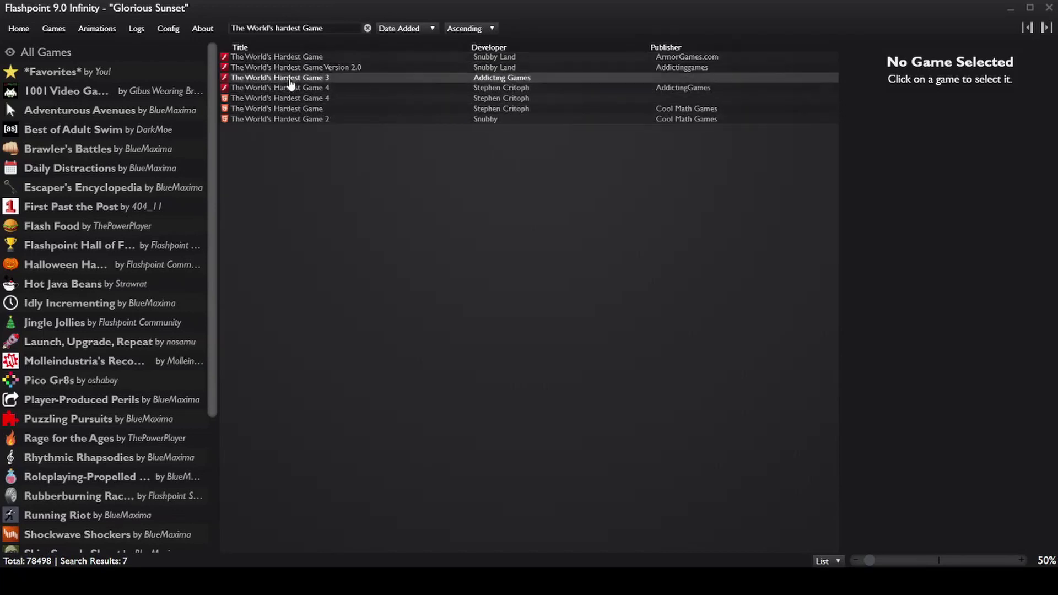
# Step: View the details of the Flash entries for The World's Hardest Game, its third and fourth games, and Version 2.0
pyautogui.click(380, 60)
pyautogui.click(358, 68)
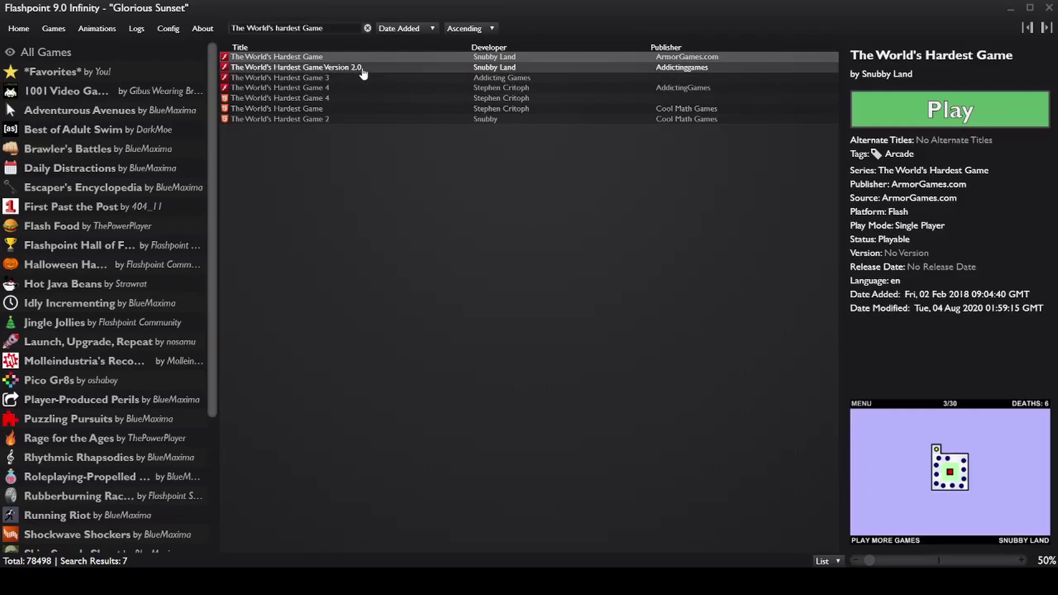
pyautogui.click(341, 80)
pyautogui.click(342, 89)
pyautogui.click(367, 68)
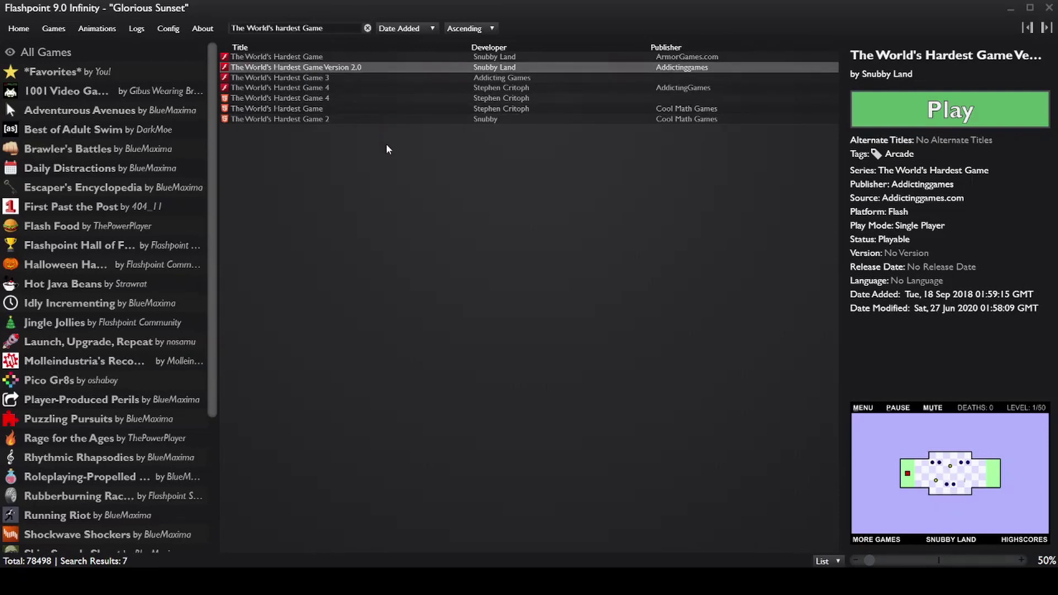
pyautogui.click(382, 164)
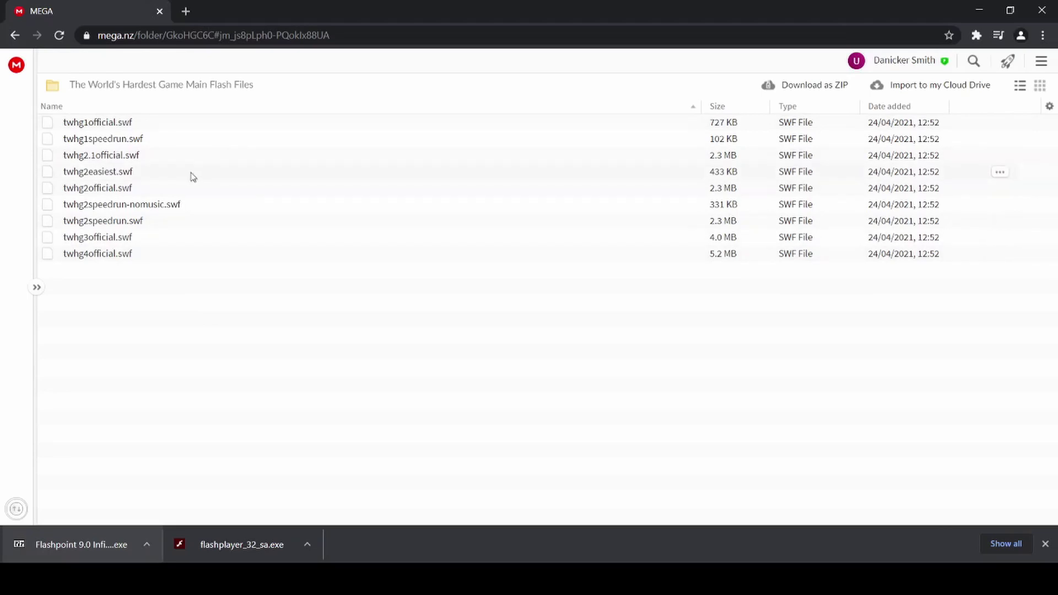
# Step: In the MEGA folder of main Flash files, go through each SWF file from twhg1official.swf to twhg4official.swf
pyautogui.click(176, 125)
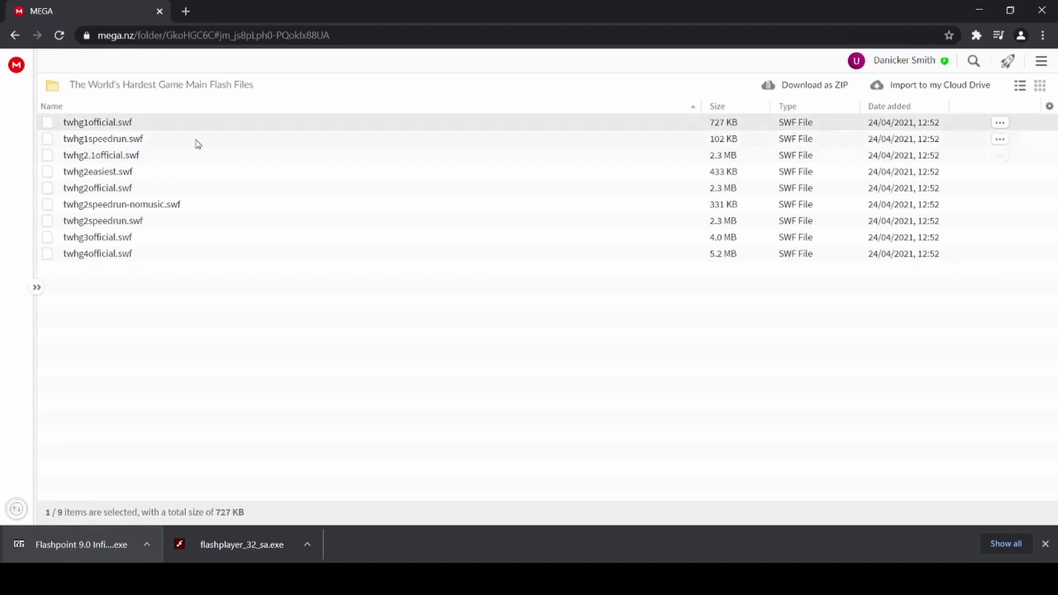
pyautogui.click(197, 141)
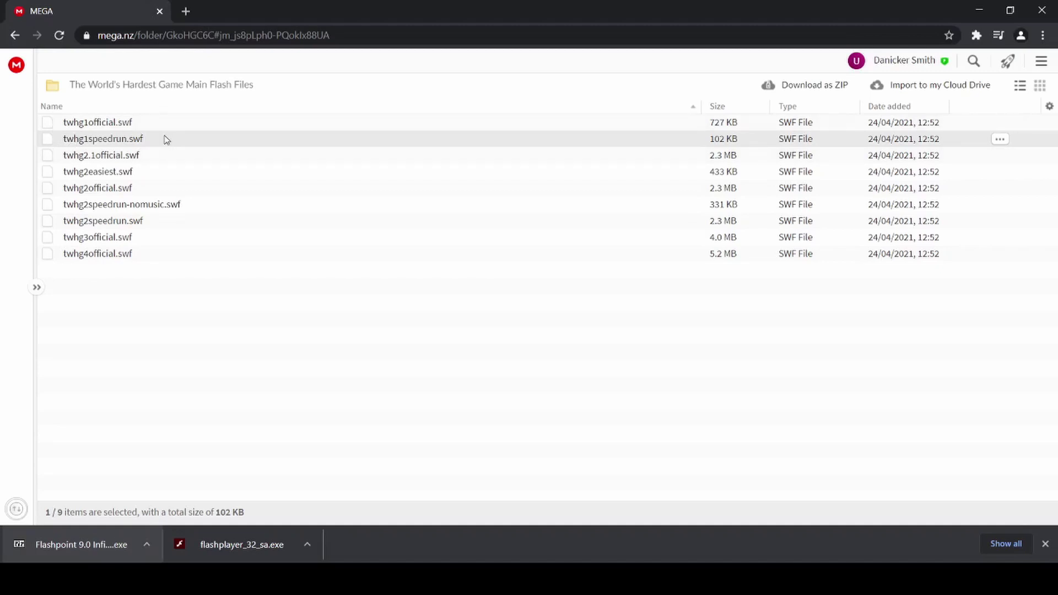
pyautogui.click(162, 155)
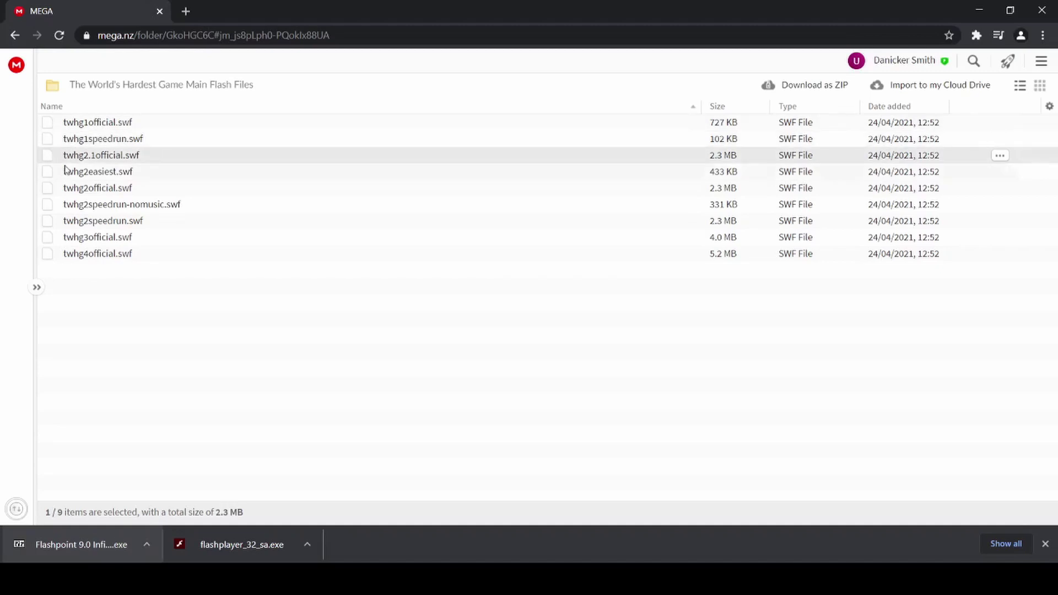
pyautogui.click(176, 174)
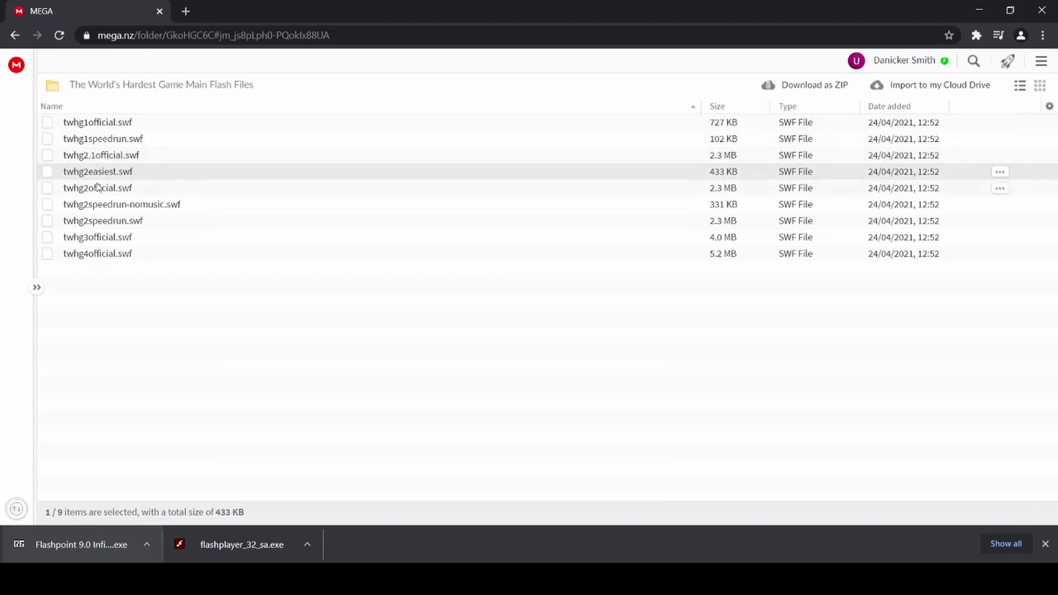
pyautogui.click(138, 189)
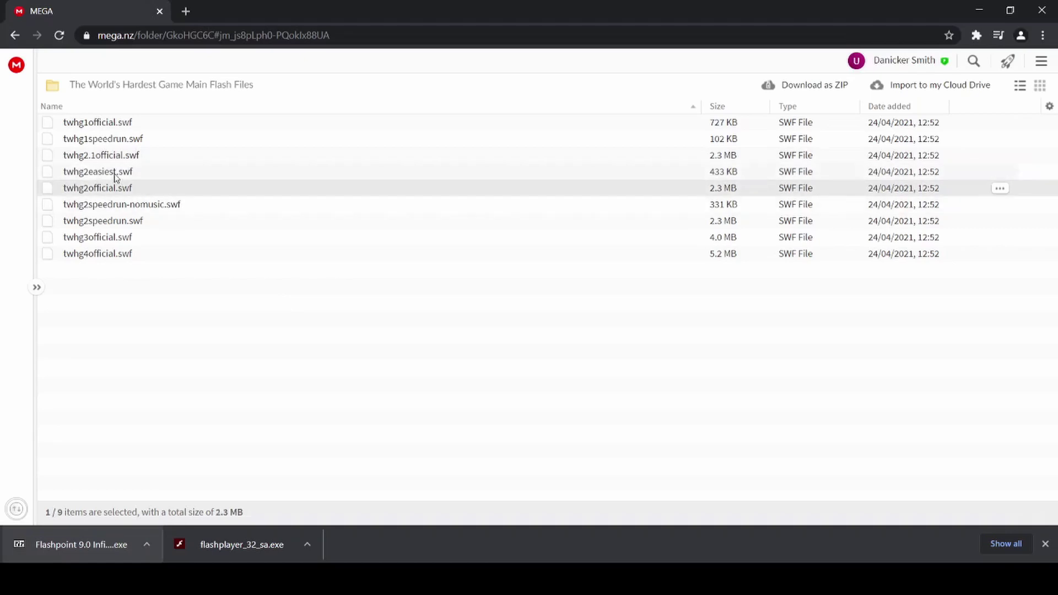
pyautogui.click(138, 206)
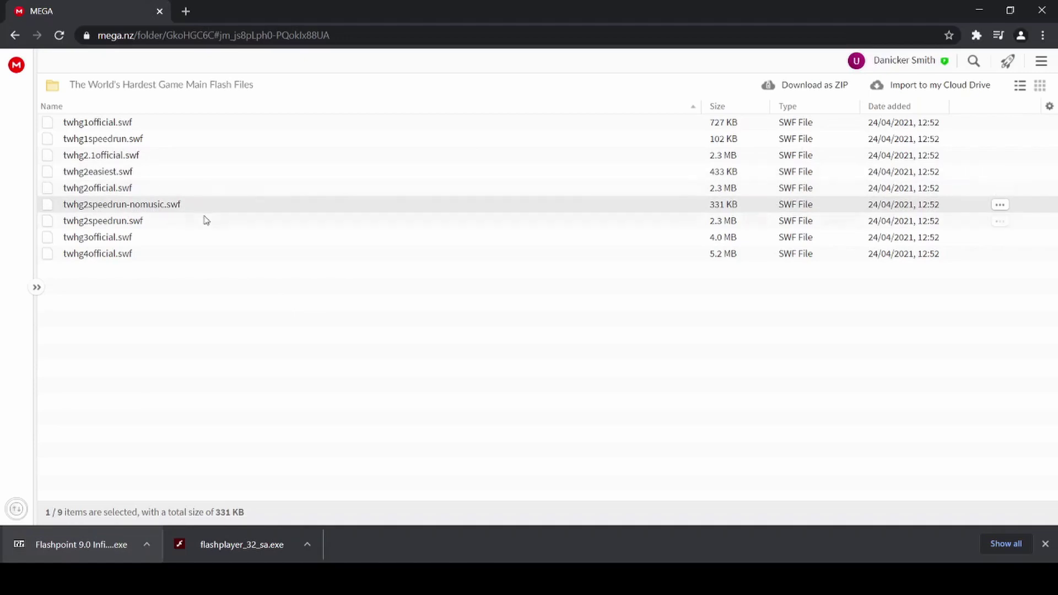
pyautogui.click(175, 221)
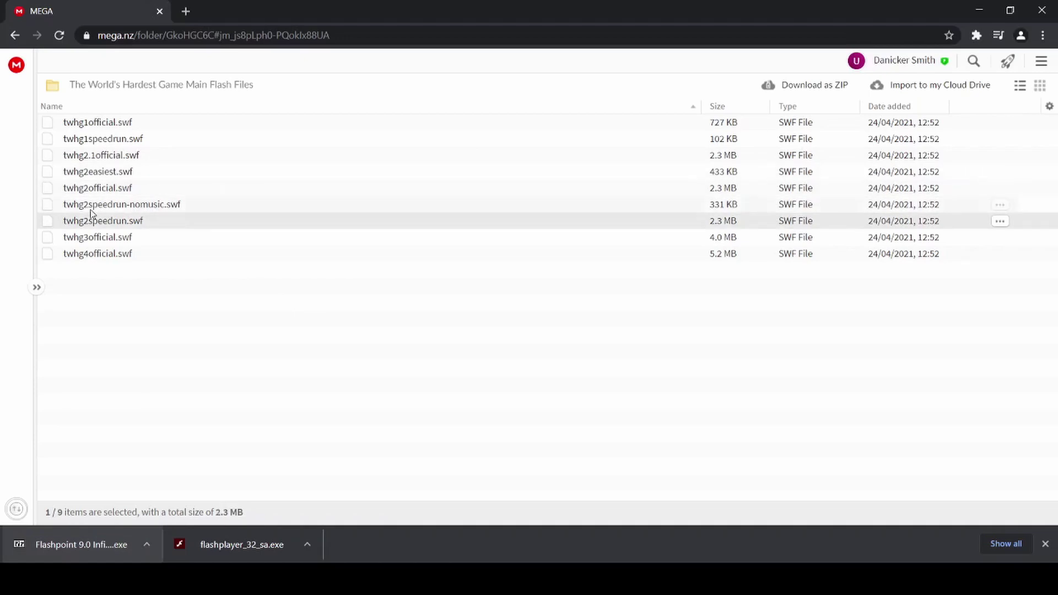
pyautogui.click(100, 237)
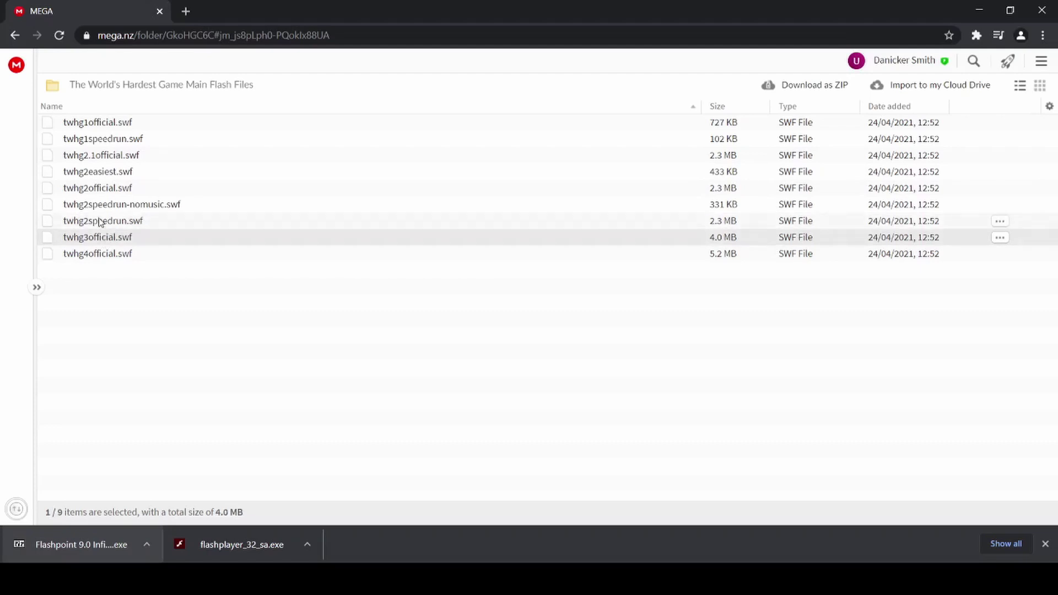
pyautogui.click(108, 258)
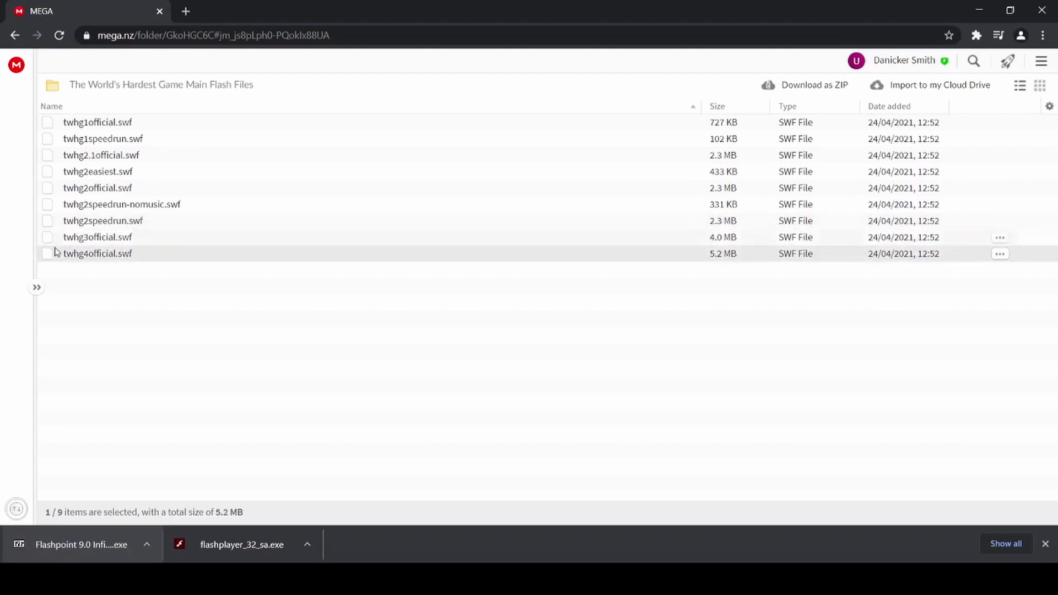
pyautogui.click(132, 287)
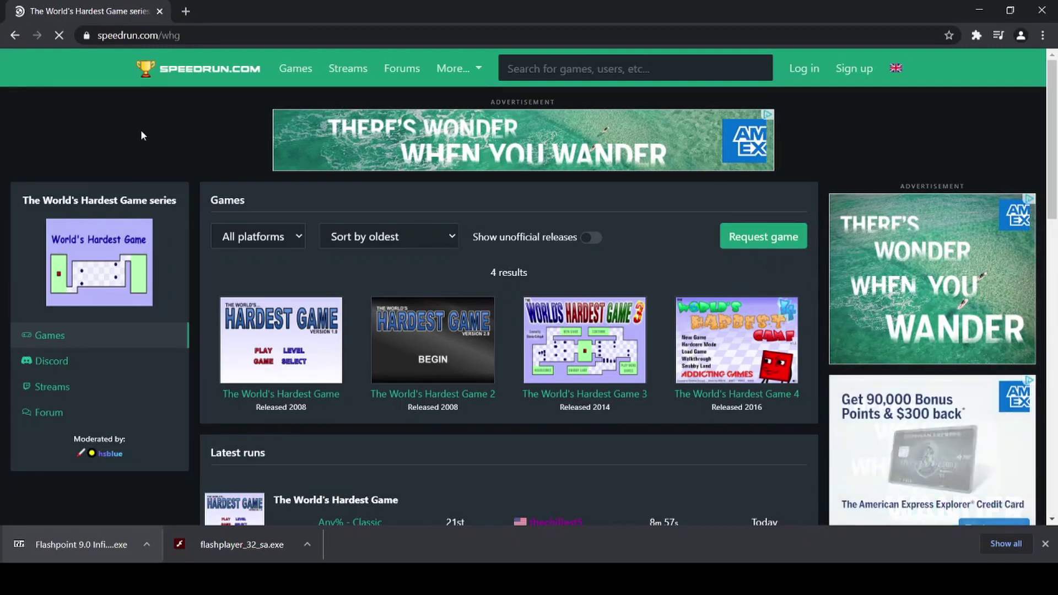
# Step: From the series page on speedrun.com, open the resources of the first game, The World's Hardest Game
pyautogui.scroll(-3, 141, 130)
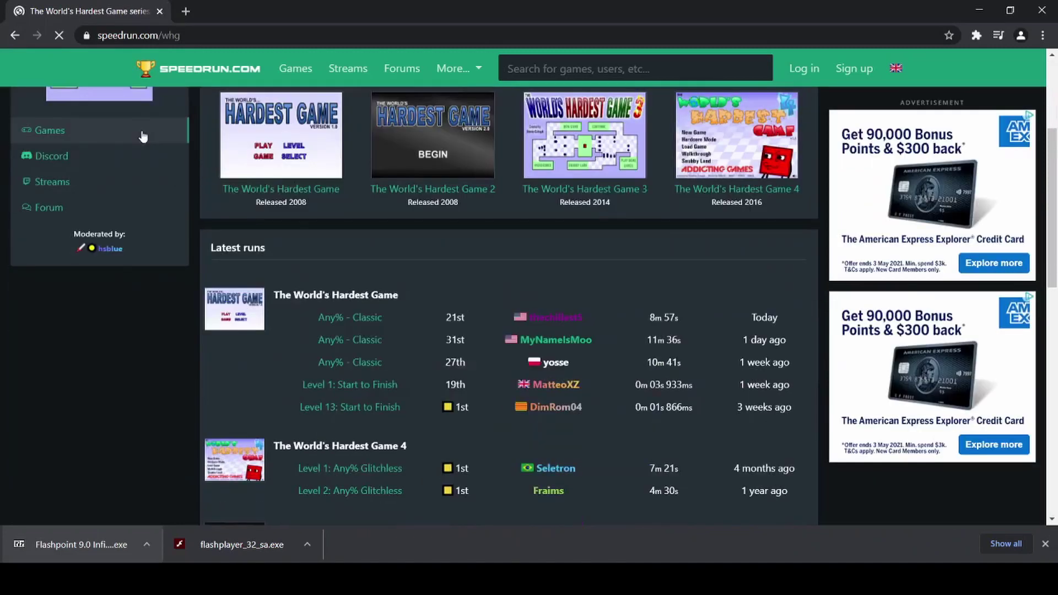
pyautogui.scroll(2, 141, 130)
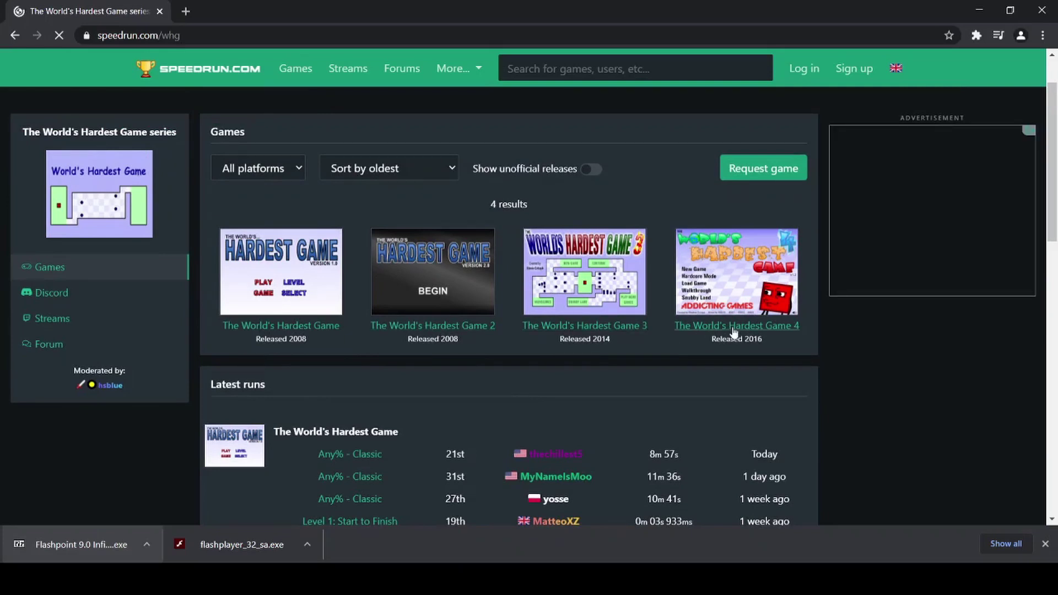
pyautogui.click(285, 329)
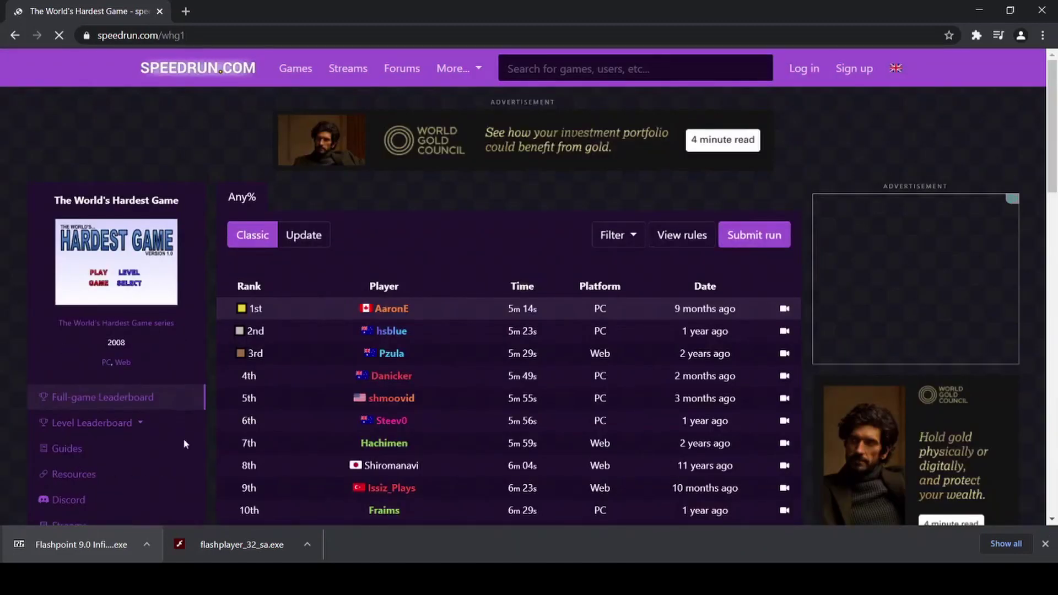
pyautogui.scroll(-5, 184, 434)
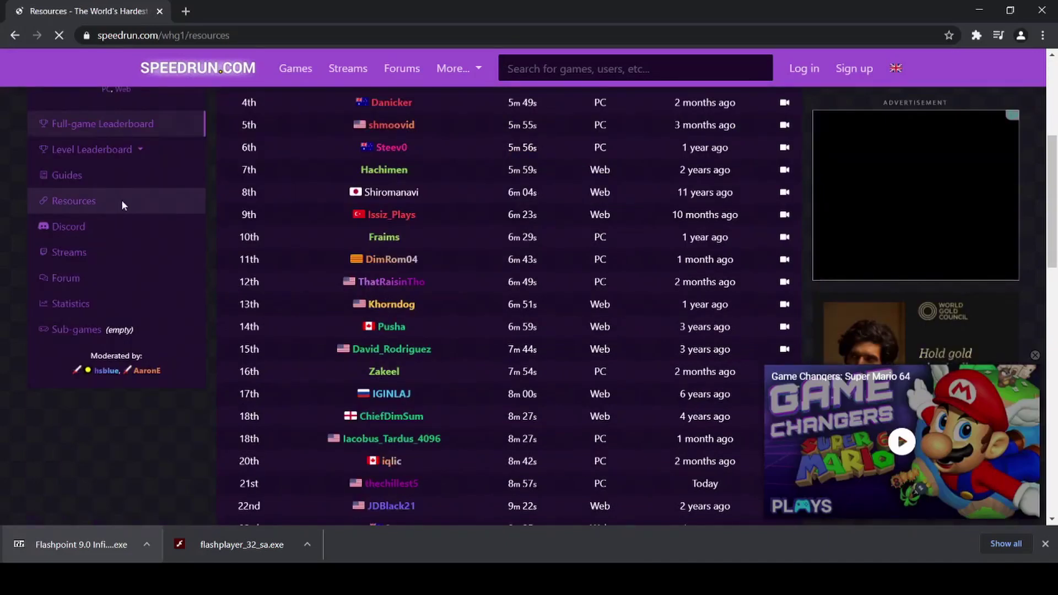
pyautogui.click(125, 205)
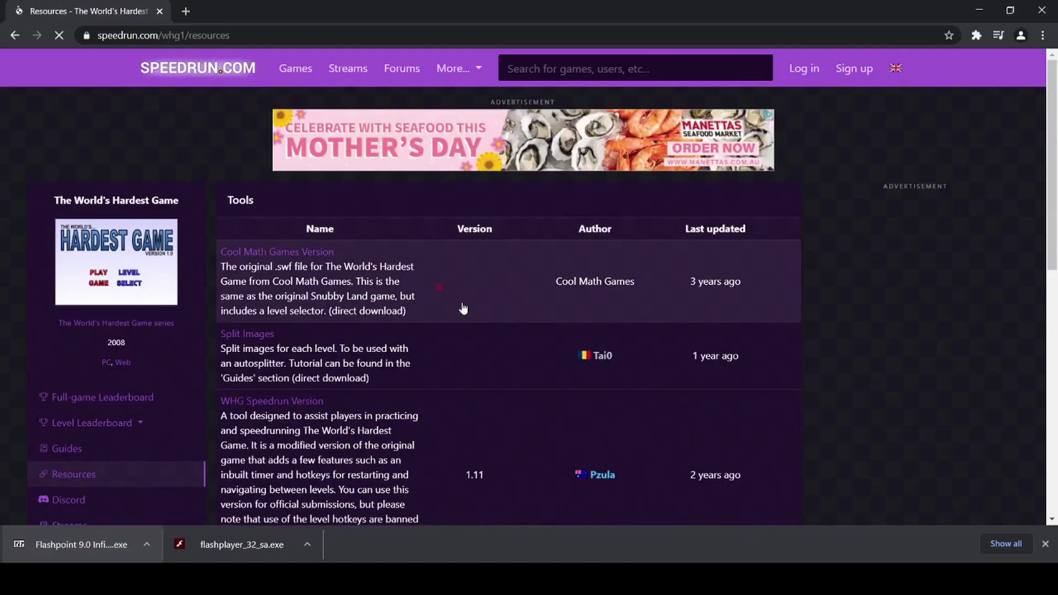
# Step: Review the downloadable tools for The World's Hardest Game, from the Cool Math Games Version to the World's Hardest Game Trainer
pyautogui.scroll(-2, 463, 308)
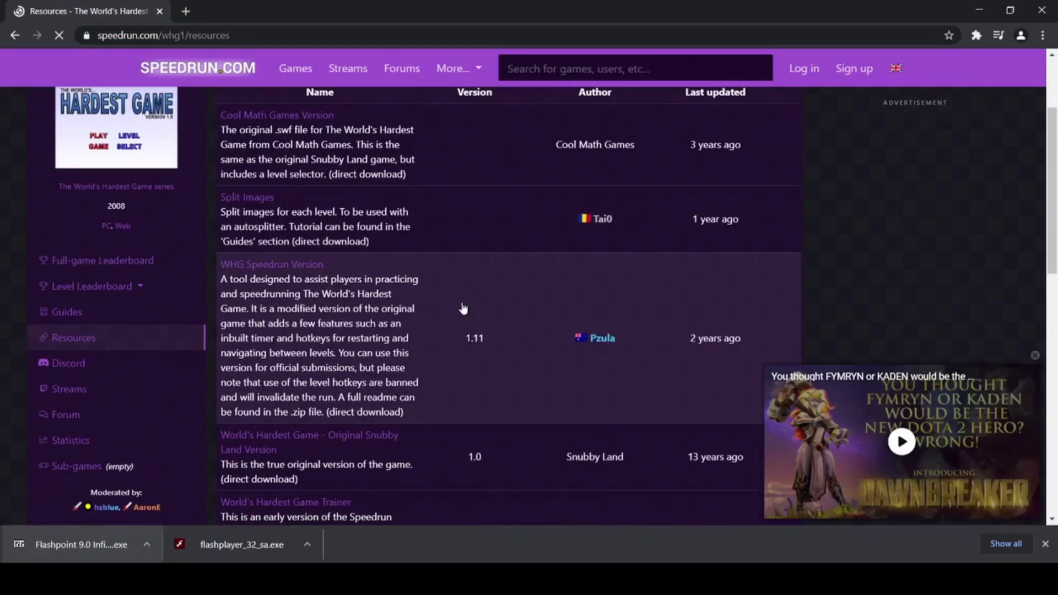
pyautogui.scroll(-1, 463, 308)
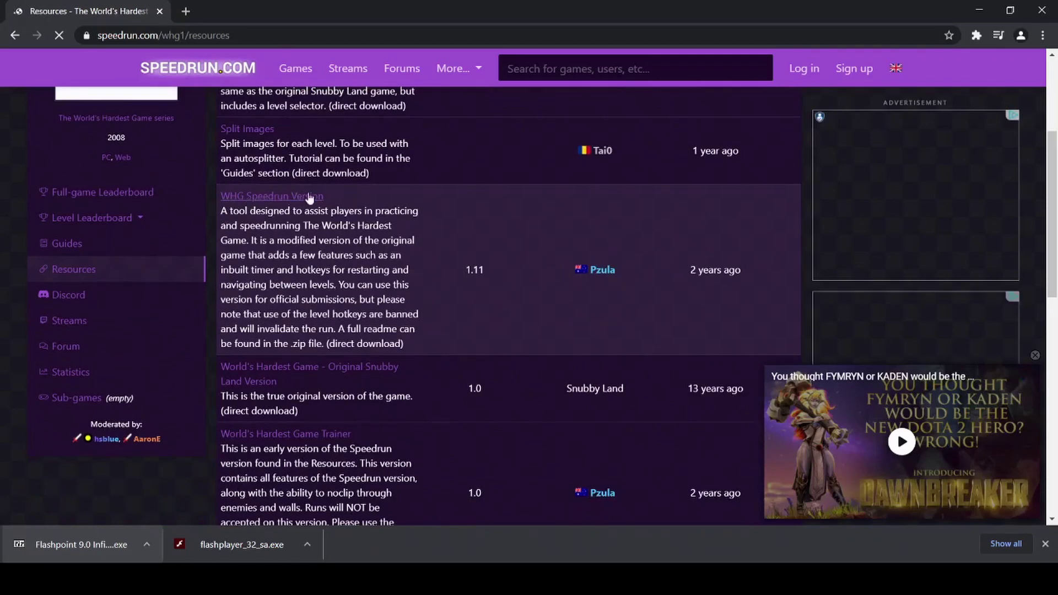
pyautogui.scroll(-1, 456, 248)
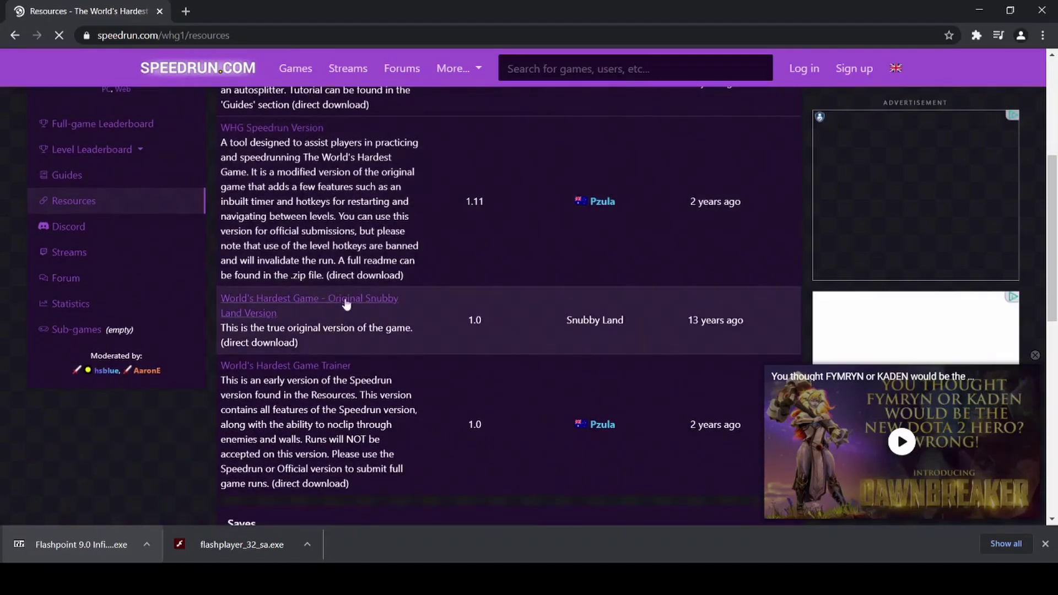
pyautogui.scroll(-1, 403, 323)
pyautogui.scroll(-1, 403, 323)
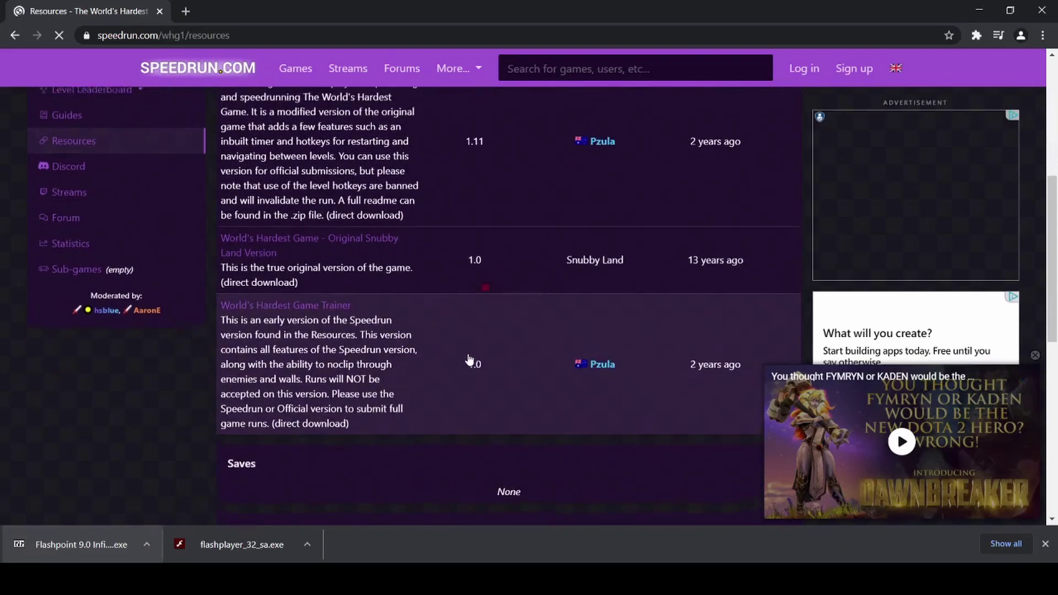
pyautogui.scroll(2, 469, 360)
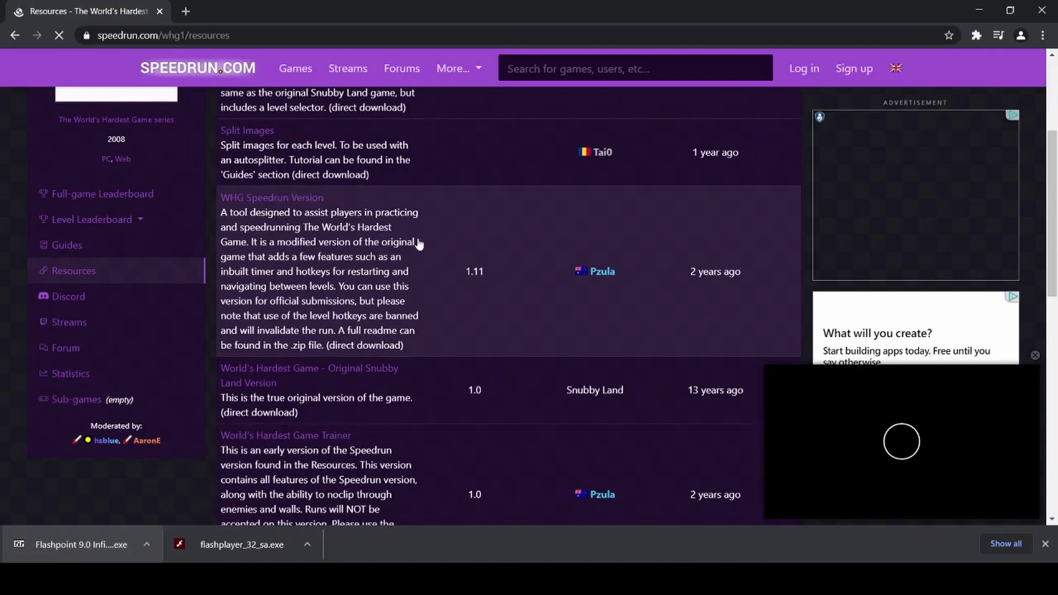
pyautogui.scroll(2, 419, 243)
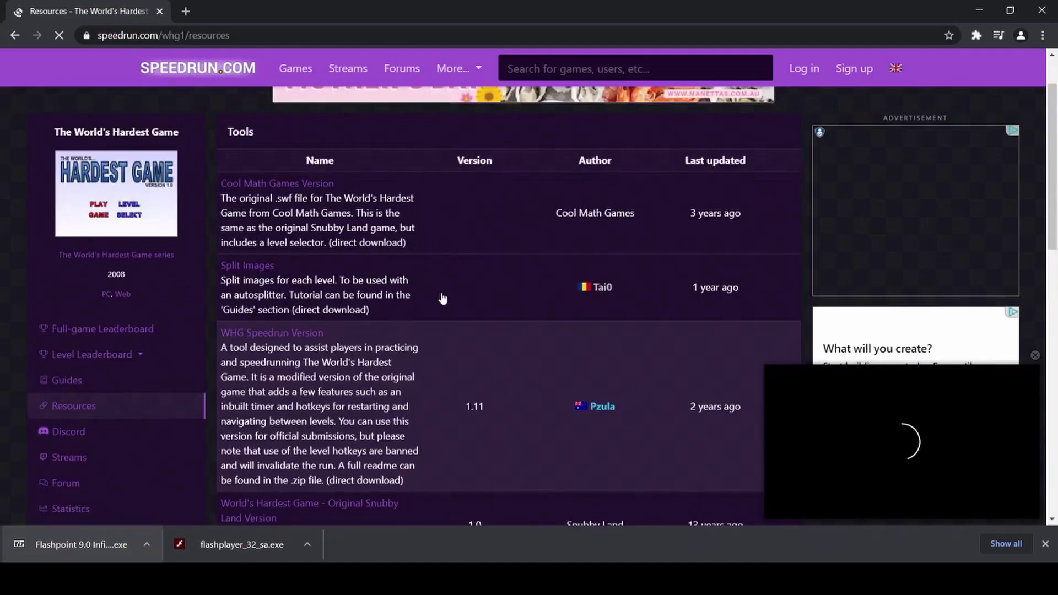